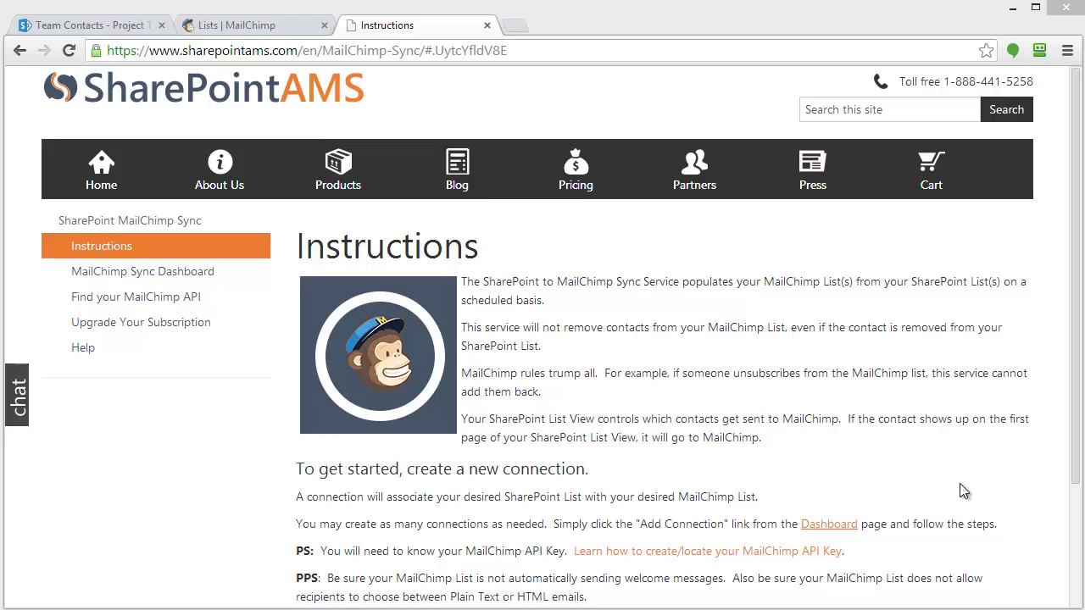
# Go to the MailChimp sync dashboard and begin adding a new connection
pyautogui.click(179, 278)
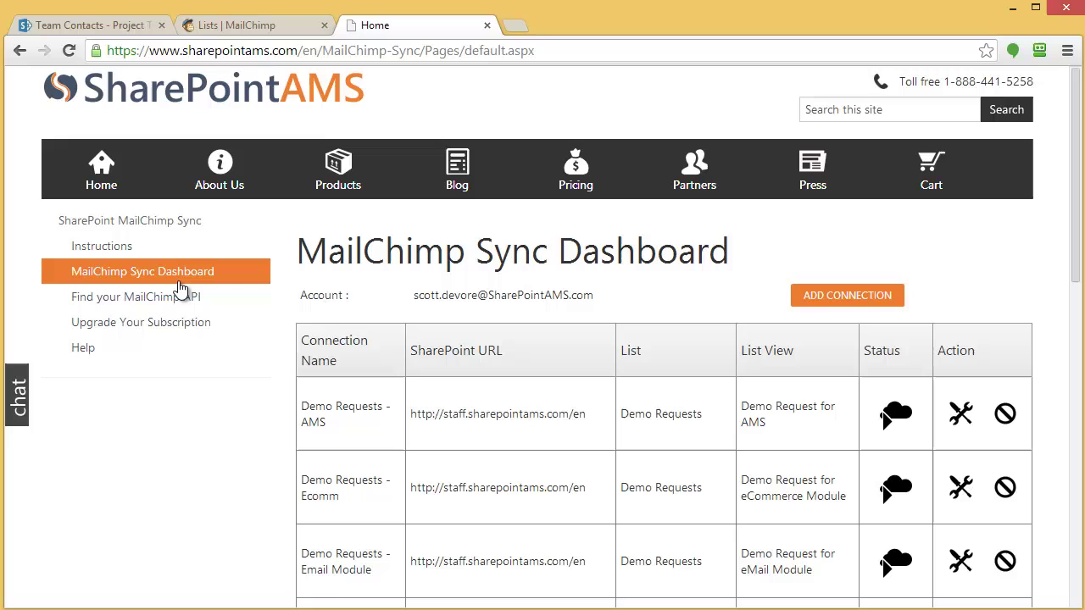
pyautogui.click(836, 296)
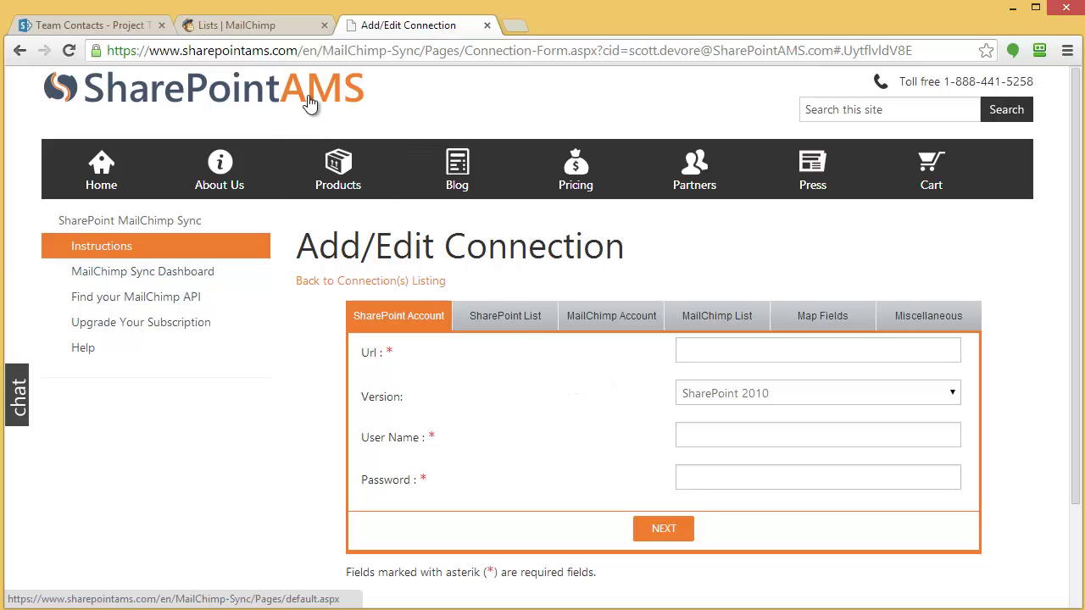
# Review the SharePoint Team Contacts list and the MailChimp lists, where Team Contacts has 0 subscribers
pyautogui.click(117, 28)
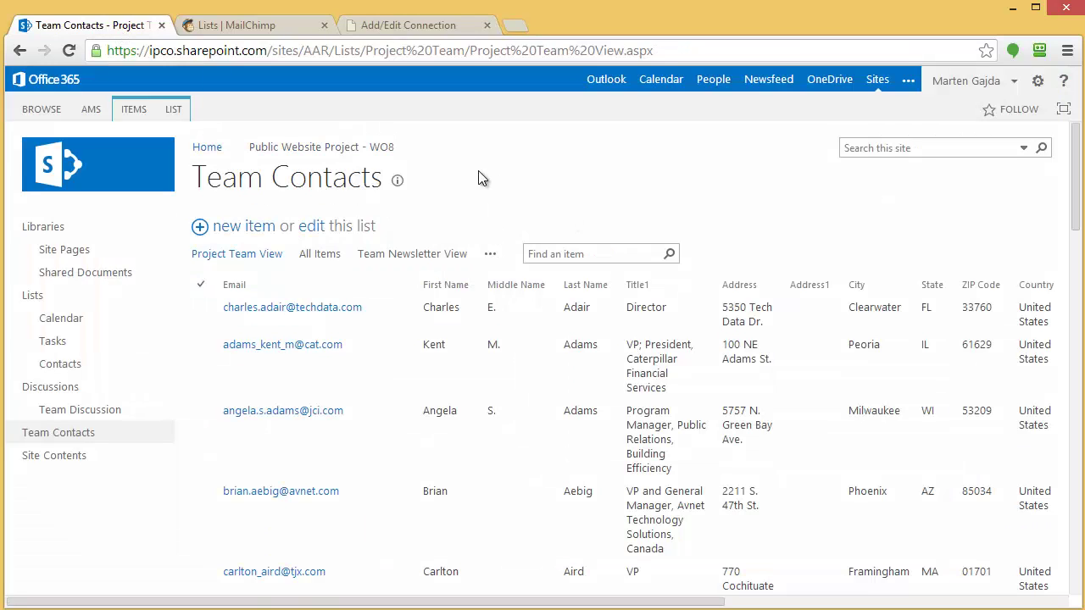
pyautogui.click(244, 27)
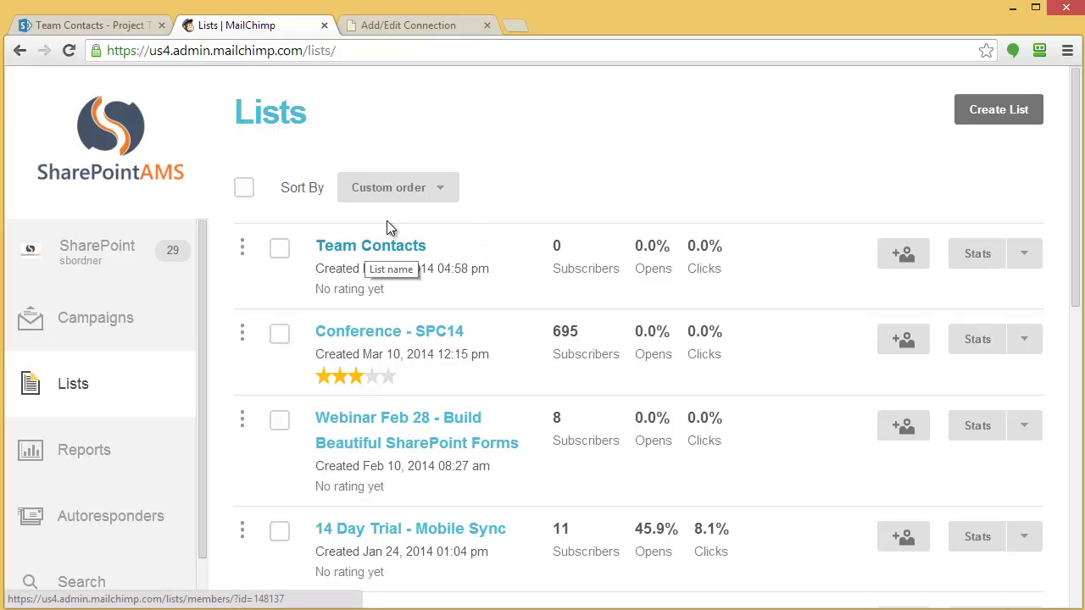
pyautogui.click(385, 25)
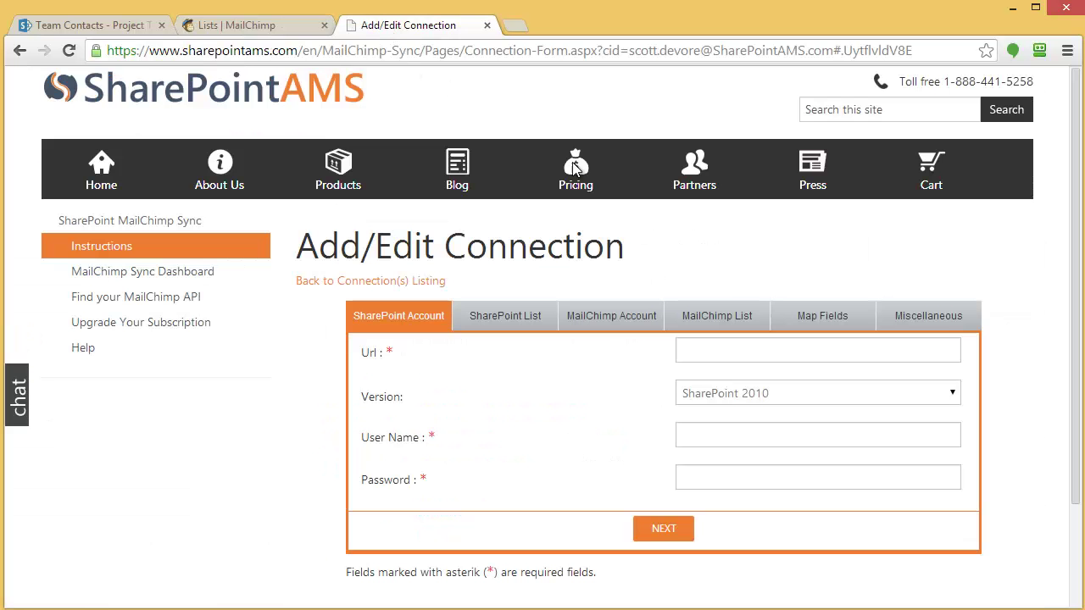
pyautogui.click(743, 347)
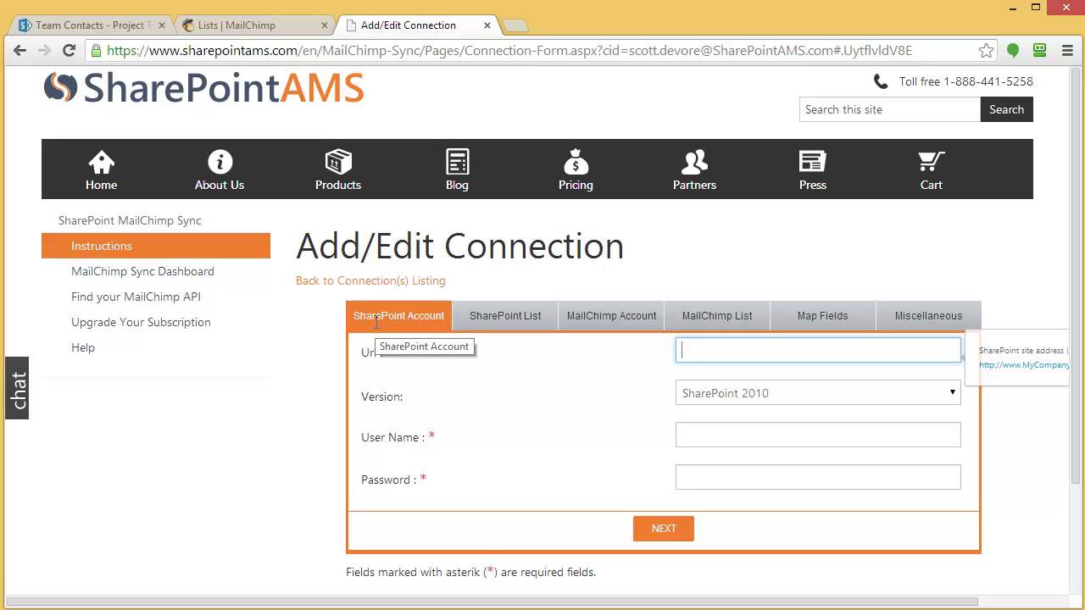
pyautogui.write('https://ipco.sharepoint.com/sites/AAR')
pyautogui.click(733, 397)
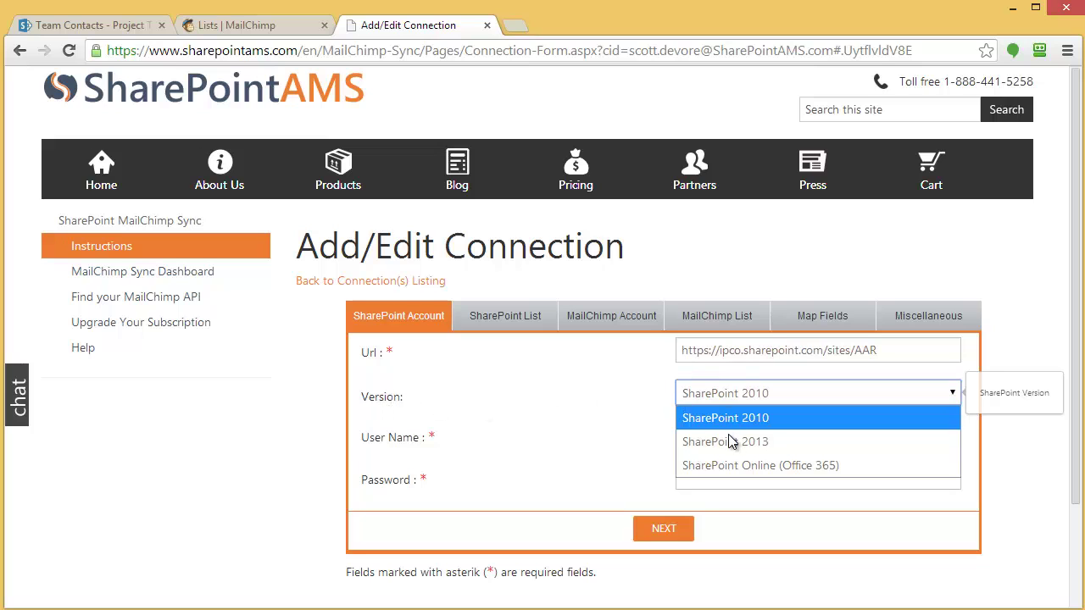
pyautogui.click(740, 465)
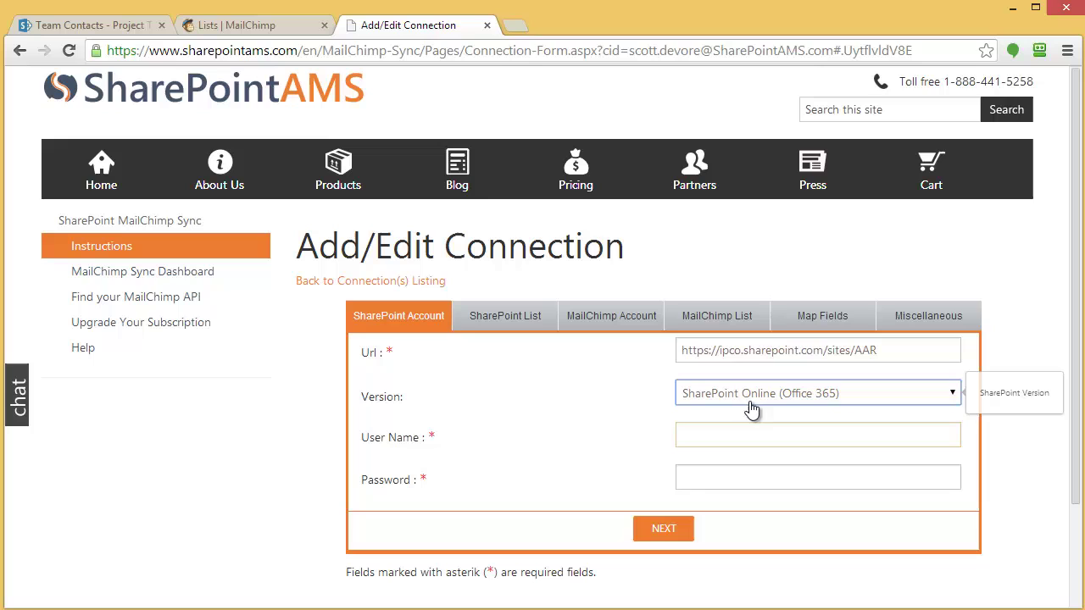
pyautogui.click(747, 433)
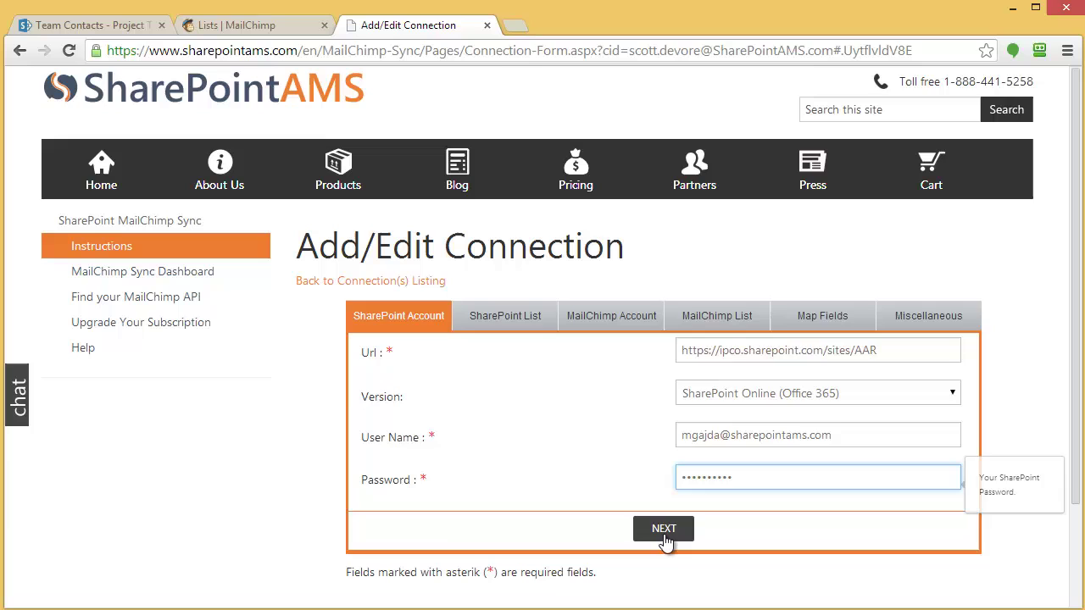
# Submit the SharePoint account details and choose Team Contacts as the SharePoint list
pyautogui.click(668, 532)
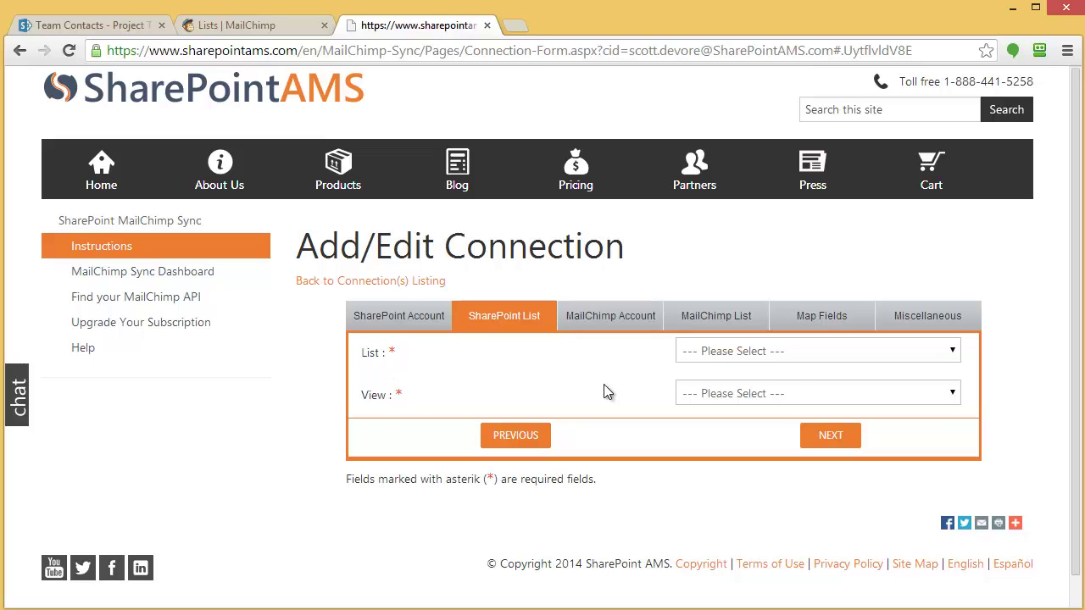
pyautogui.click(952, 355)
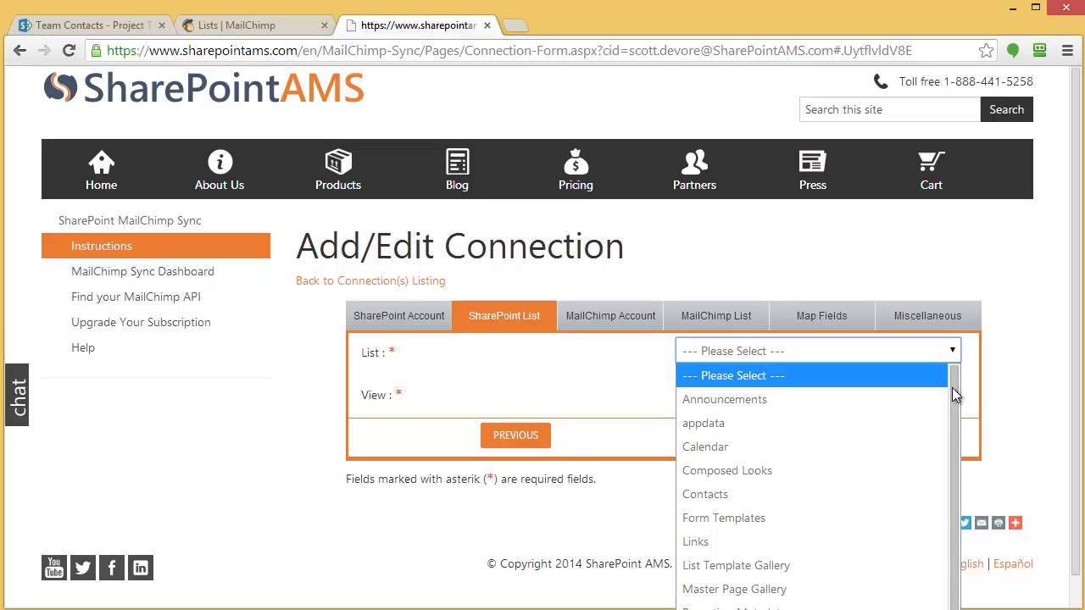
pyautogui.moveTo(951, 387); pyautogui.dragTo(932, 369)
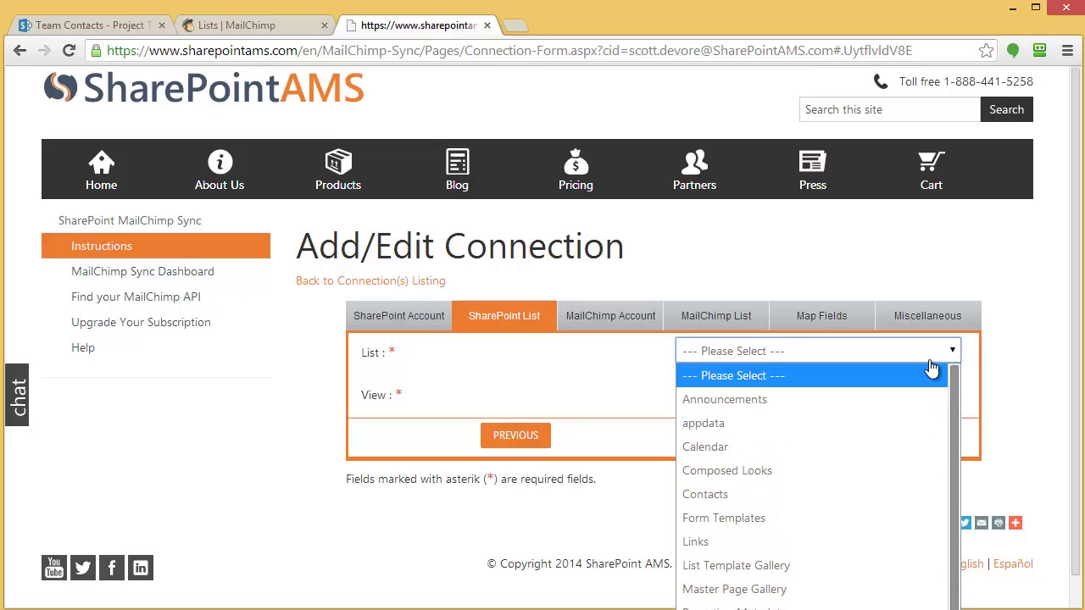
pyautogui.press('Escape')
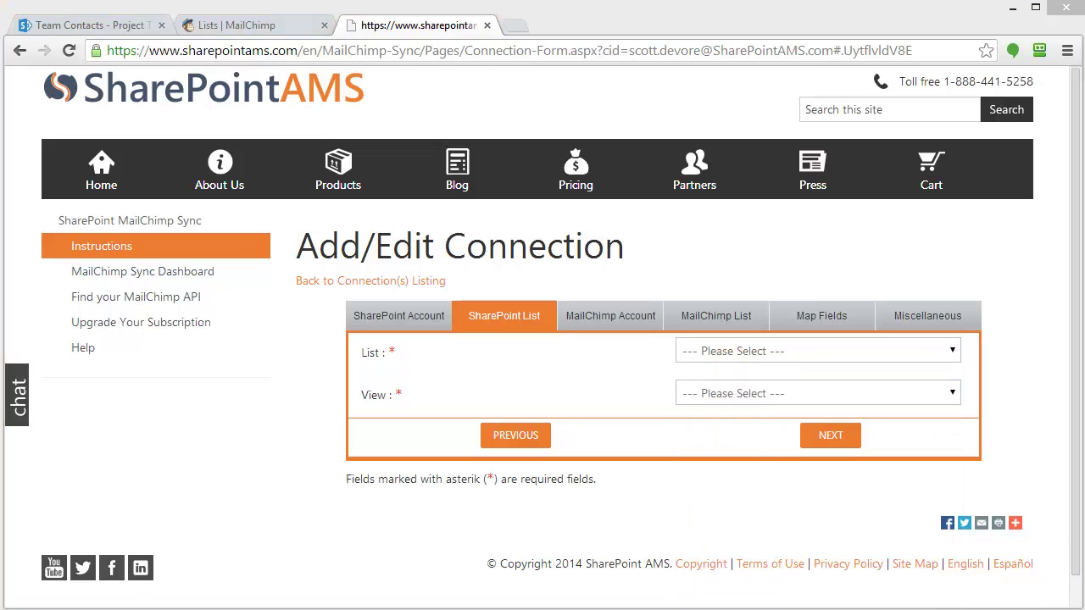
pyautogui.hotkey('alt', 'Down')
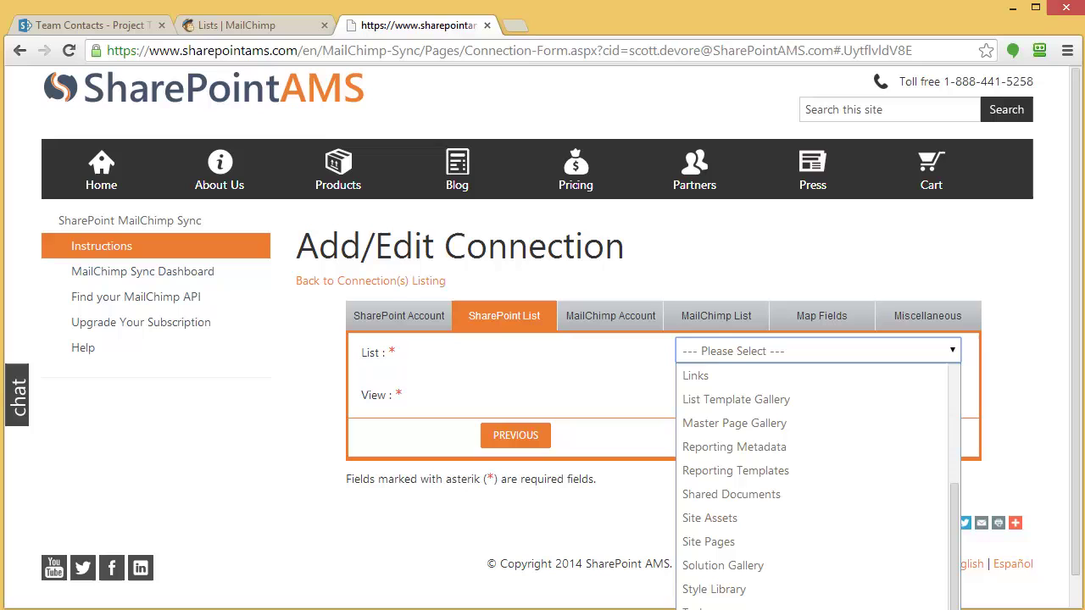
pyautogui.press('Return')
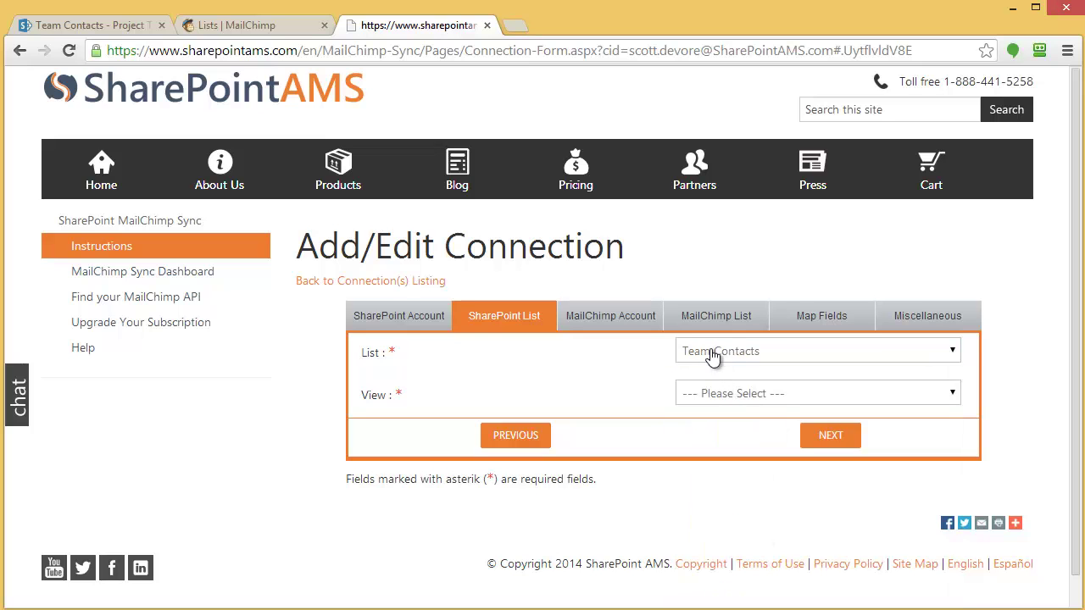
# Check the available views of the SharePoint Team Contacts list
pyautogui.click(103, 26)
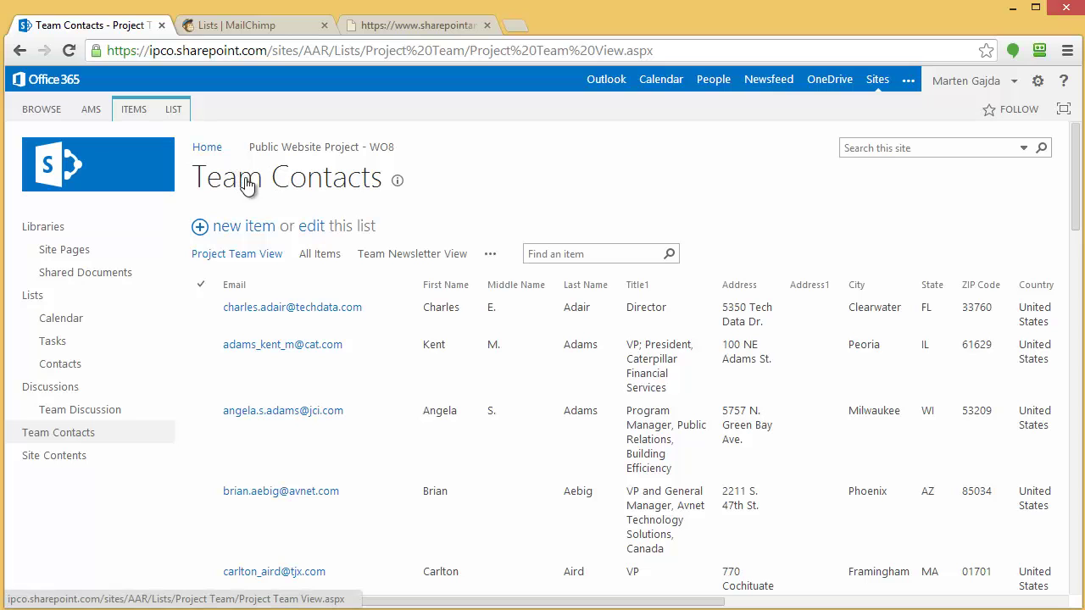
pyautogui.click(417, 26)
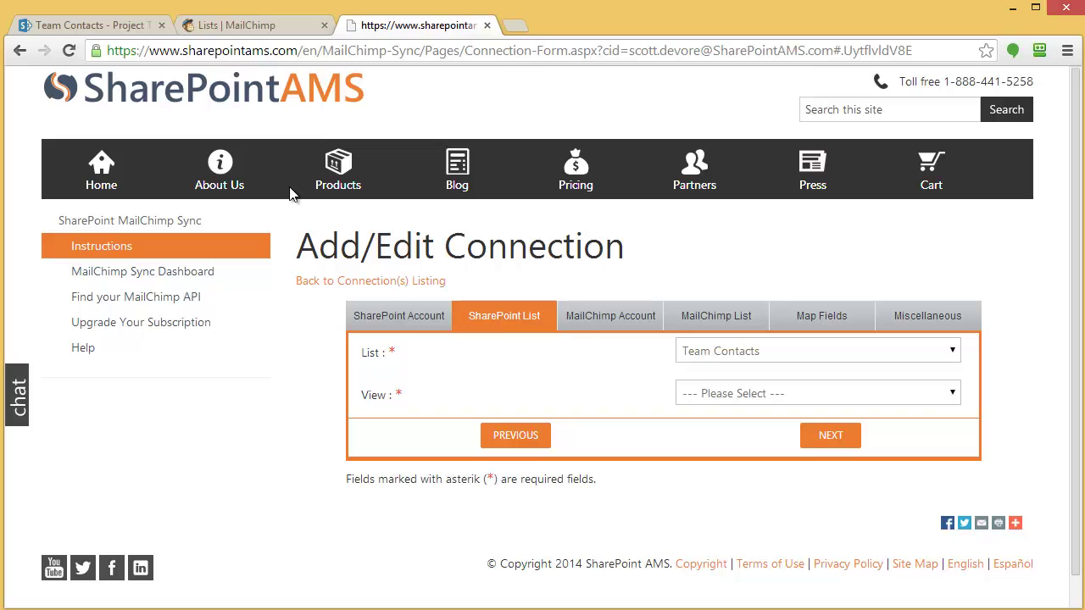
pyautogui.click(116, 30)
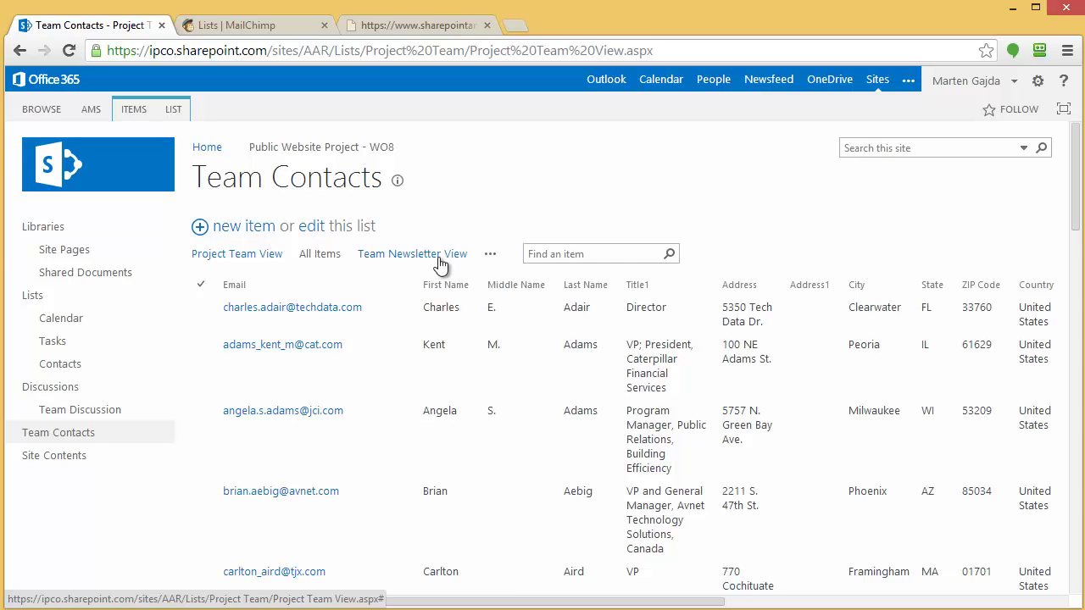
pyautogui.click(421, 30)
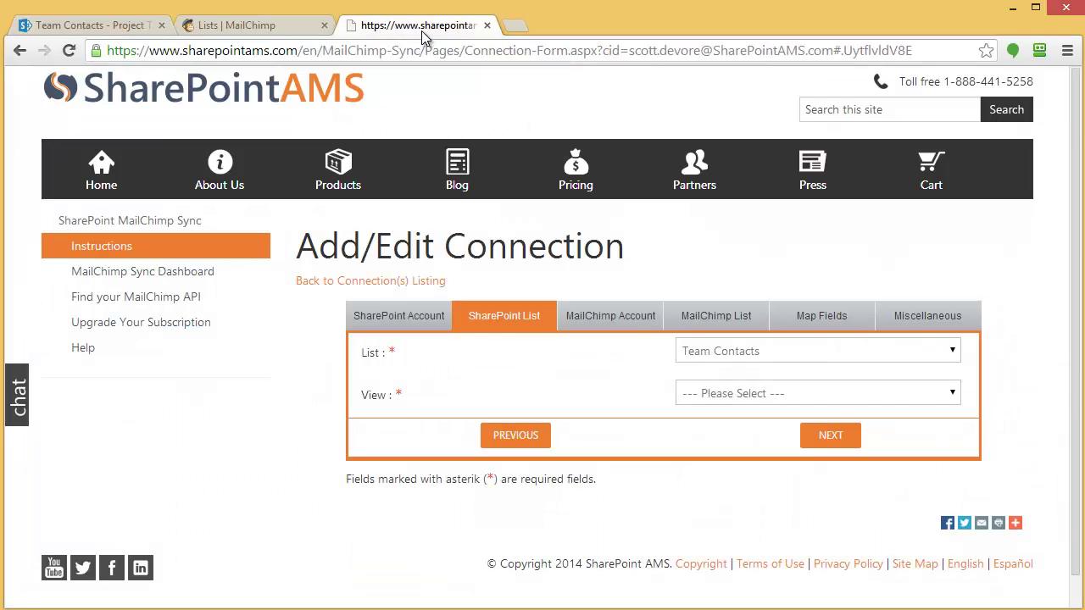
# Choose Team Newsletter View as the list view and continue to the access key step
pyautogui.click(797, 402)
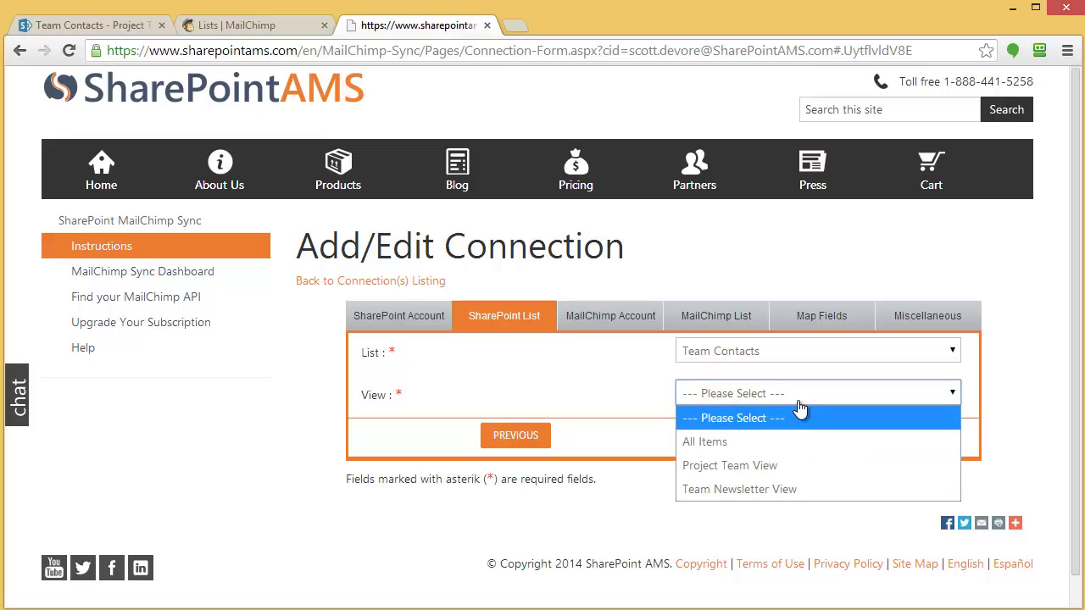
pyautogui.click(718, 489)
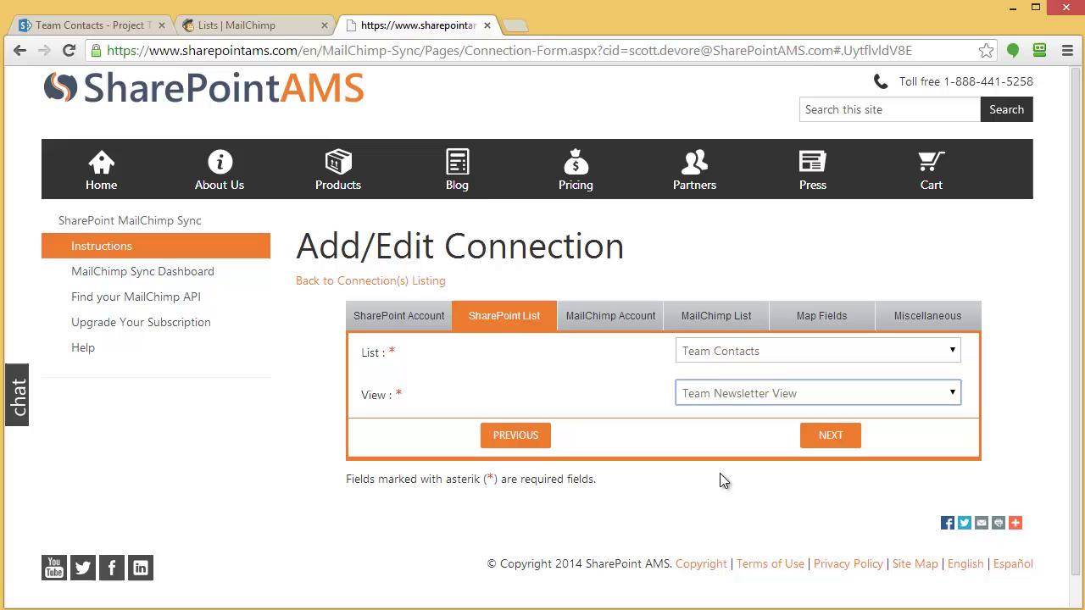
pyautogui.click(835, 438)
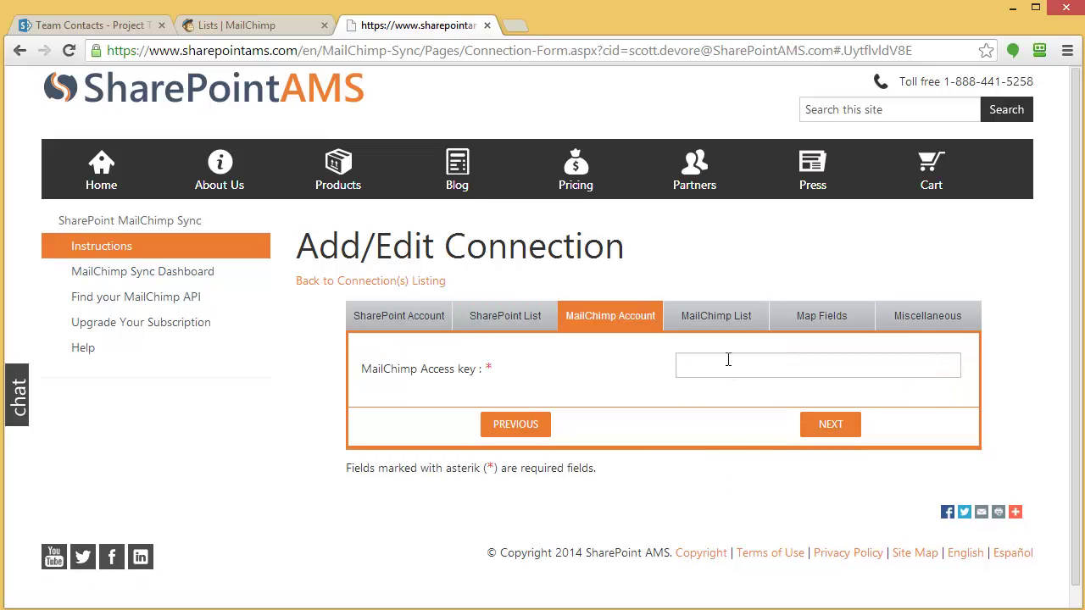
# Copy the MailChimp API key into the MailChimp Access key field and continue to the list step
pyautogui.click(728, 359)
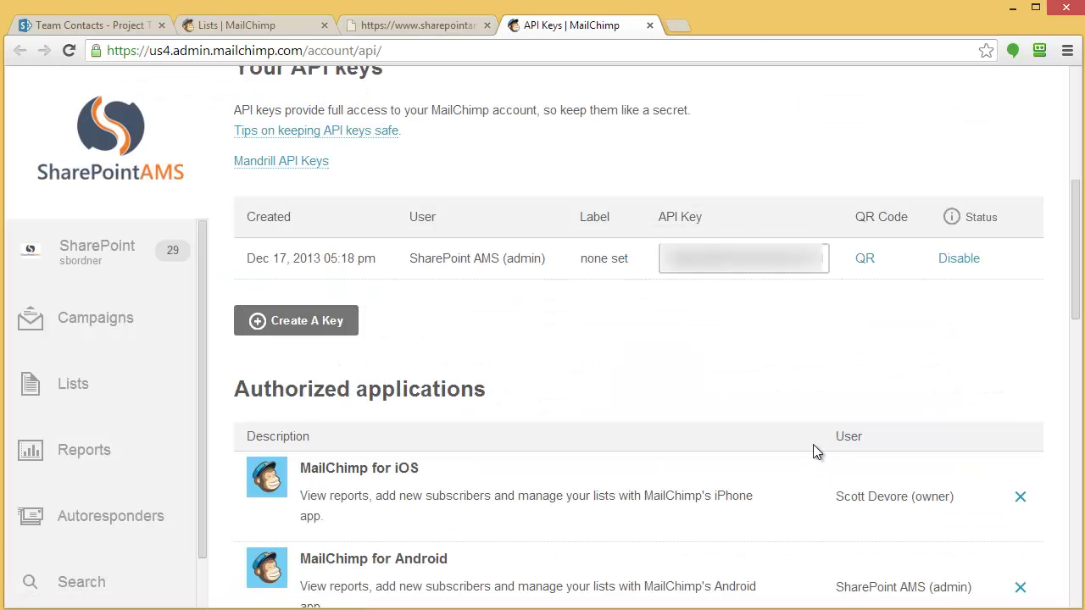
pyautogui.click(820, 258)
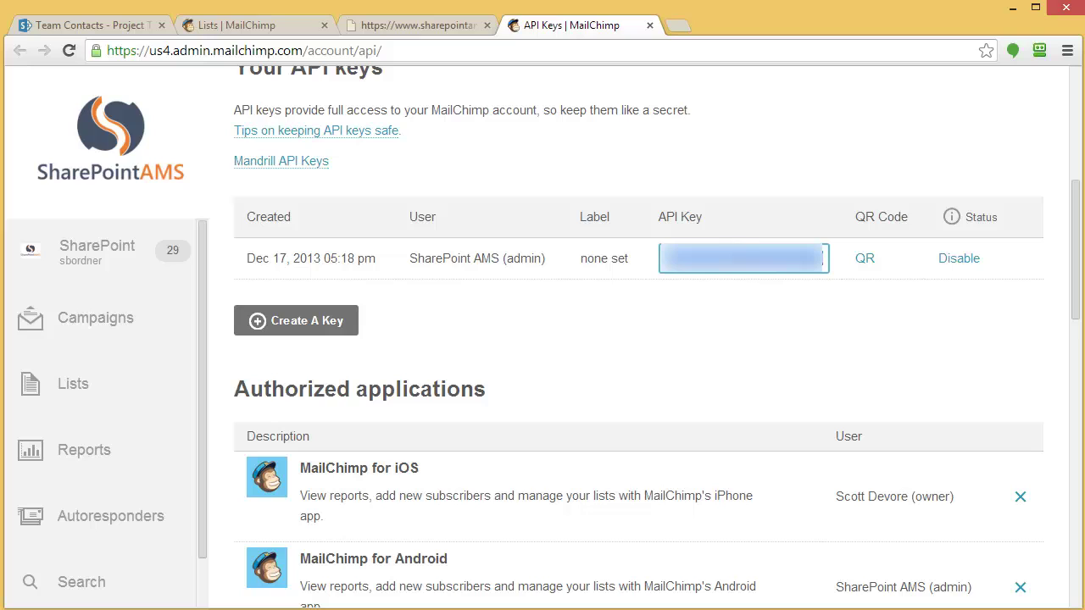
pyautogui.click(649, 25)
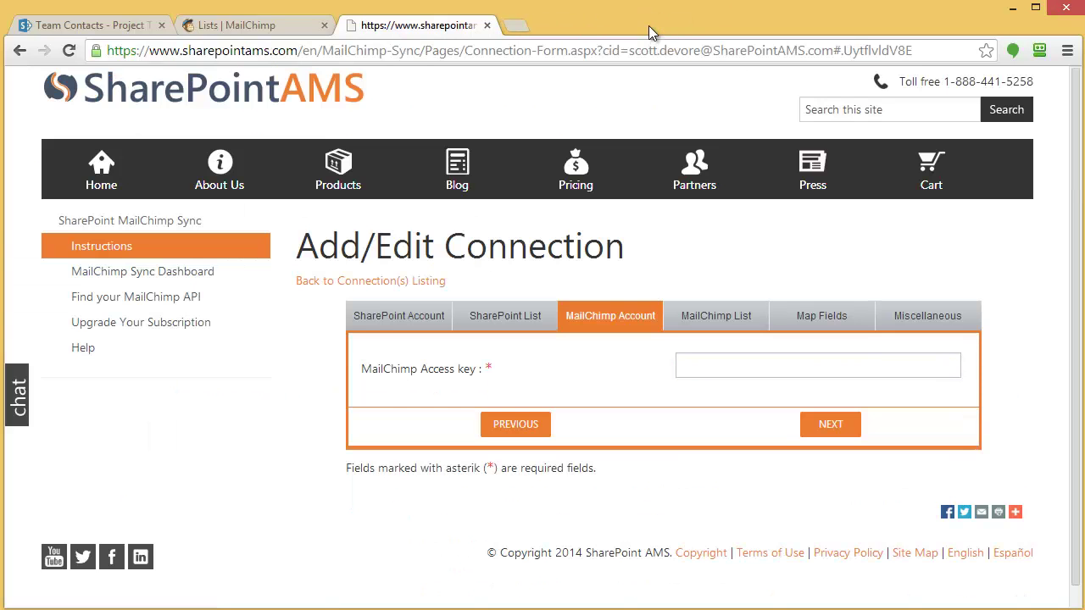
pyautogui.click(778, 369)
pyautogui.hotkey('ctrl', 'v')
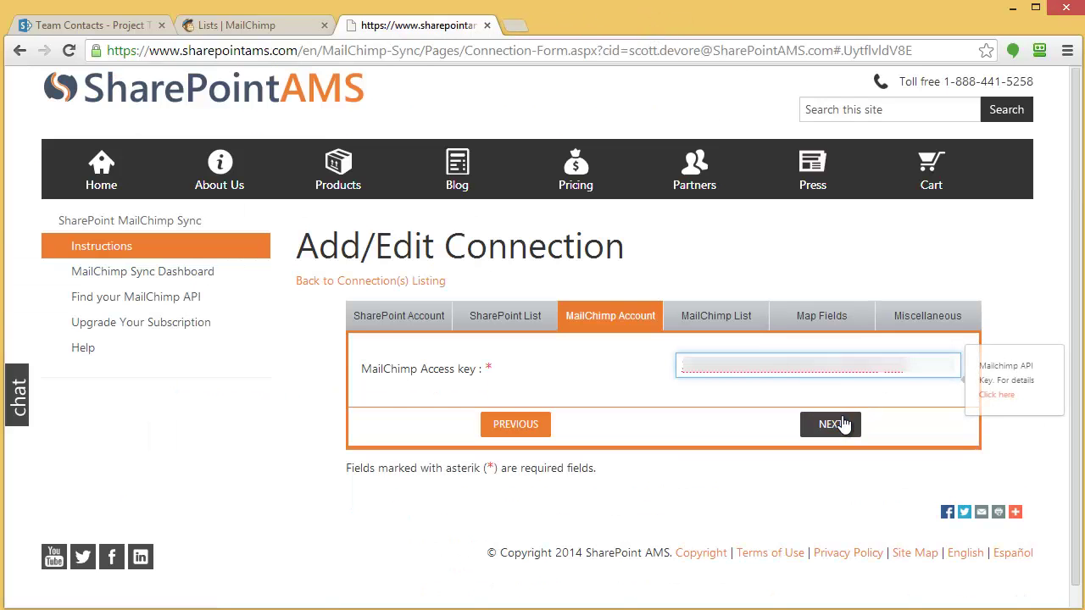
pyautogui.click(840, 424)
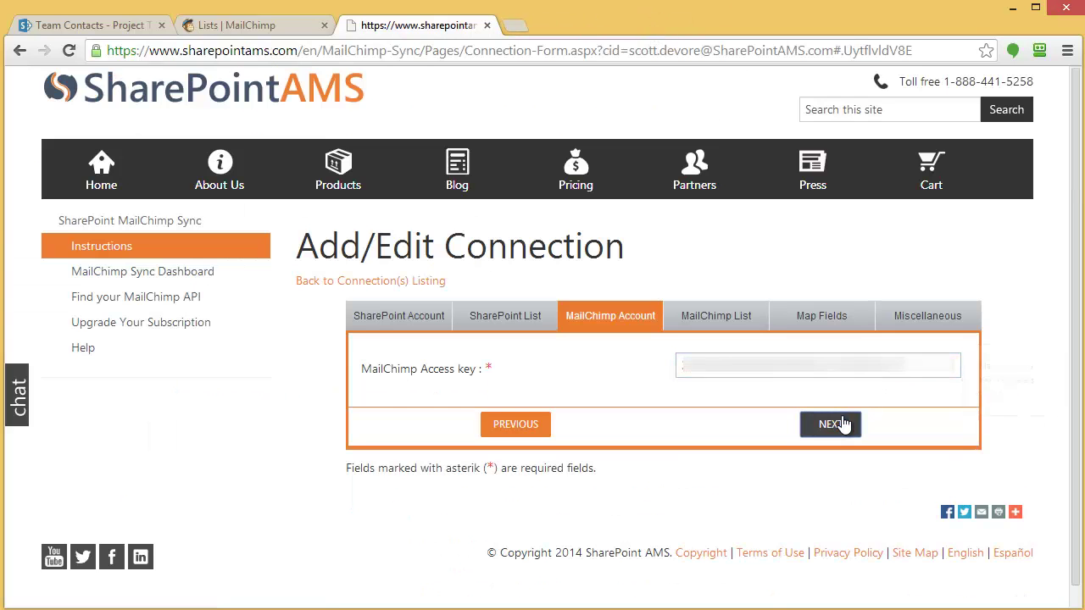
pyautogui.click(803, 380)
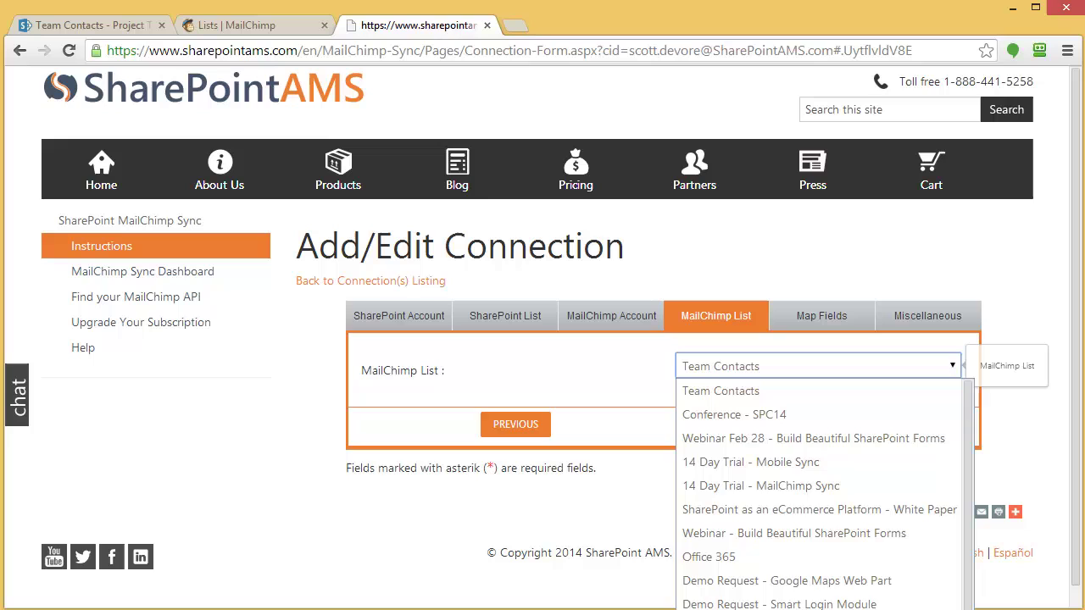
pyautogui.click(709, 391)
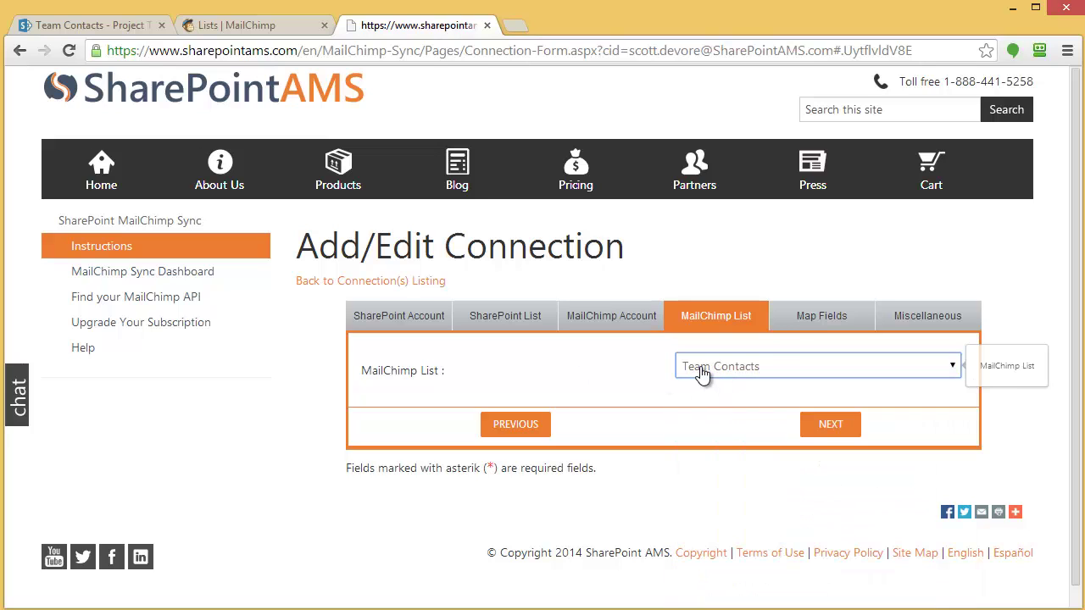
pyautogui.click(212, 24)
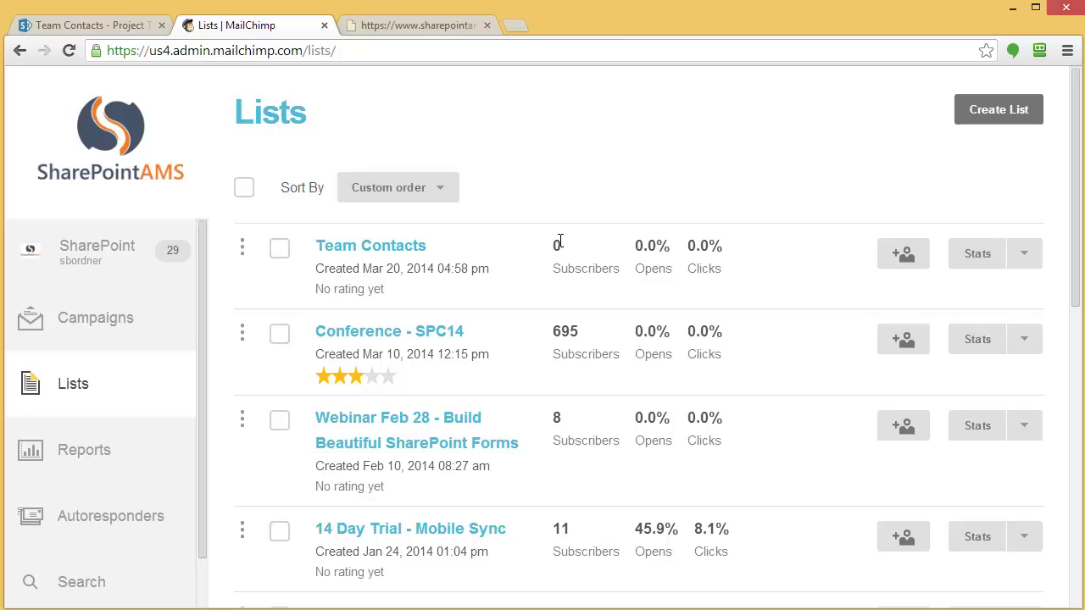
pyautogui.click(382, 30)
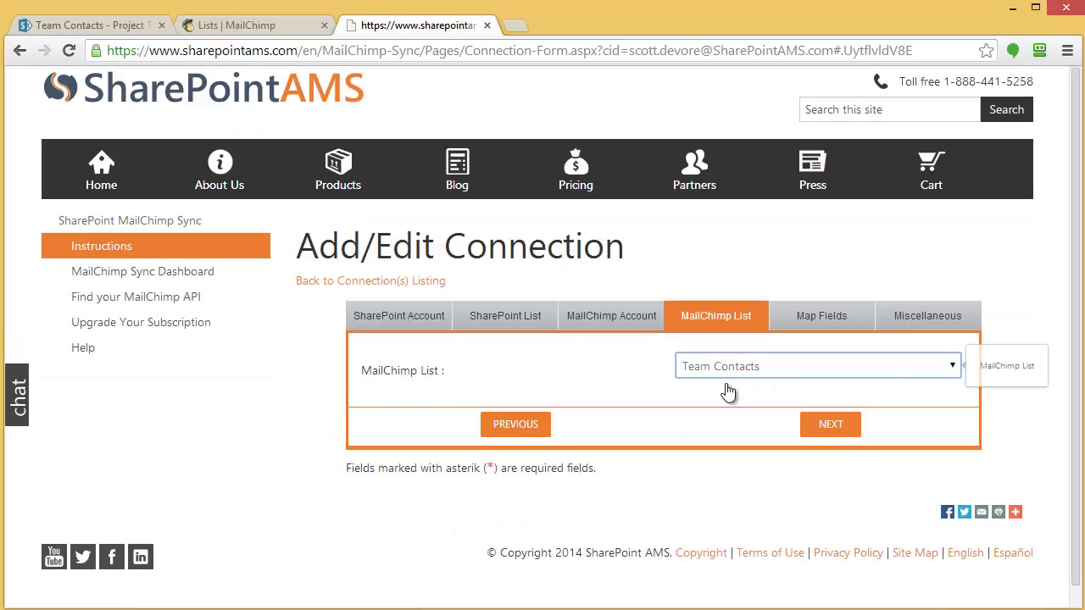
# Map First Name, Last Name and Email to the matching SharePoint columns
pyautogui.click(834, 429)
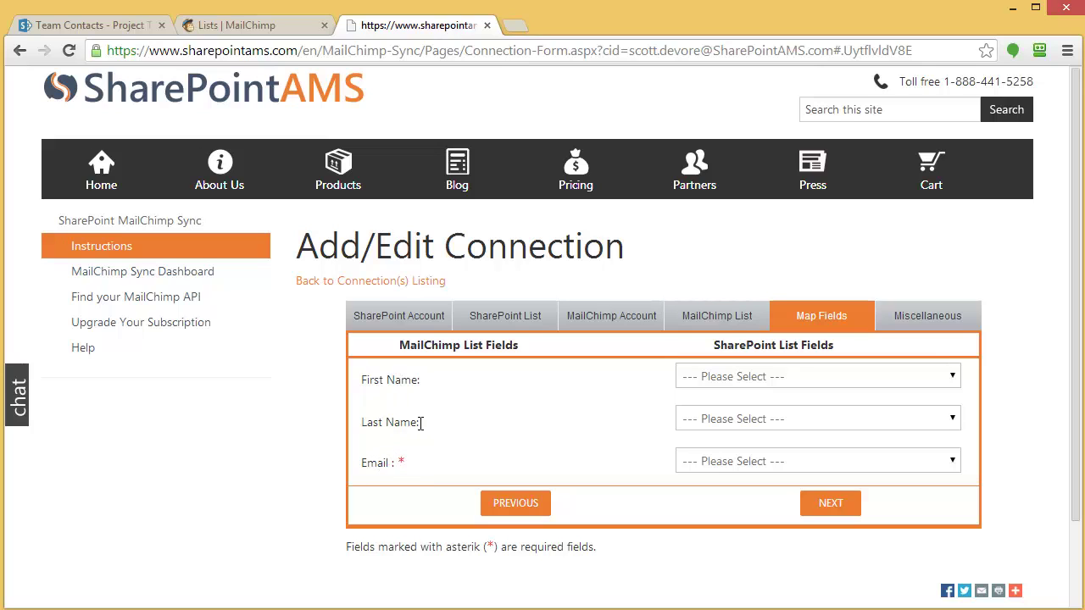
pyautogui.click(732, 384)
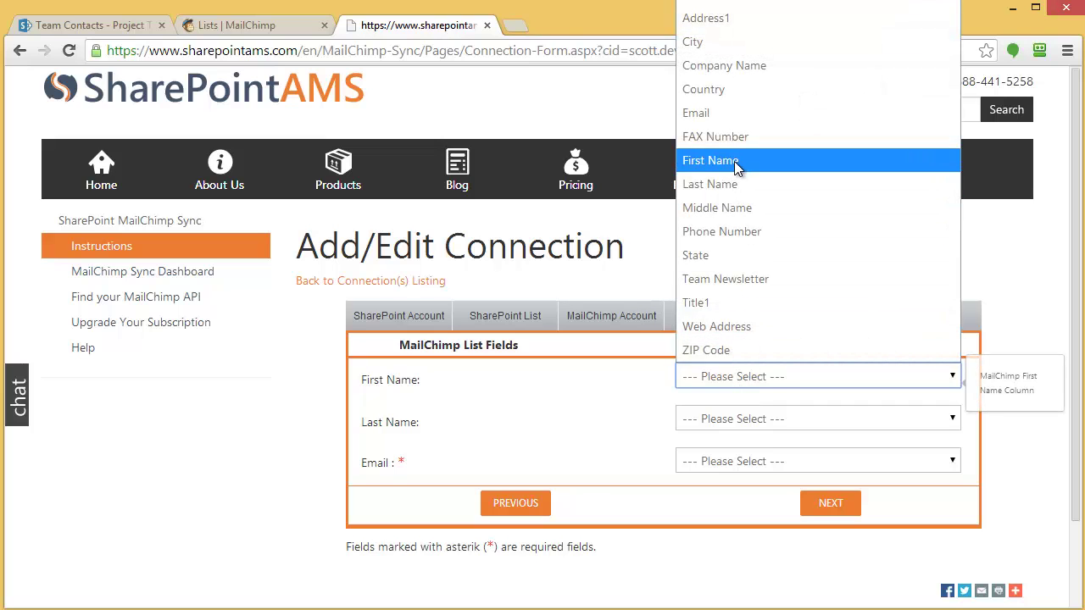
pyautogui.click(734, 161)
pyautogui.click(721, 419)
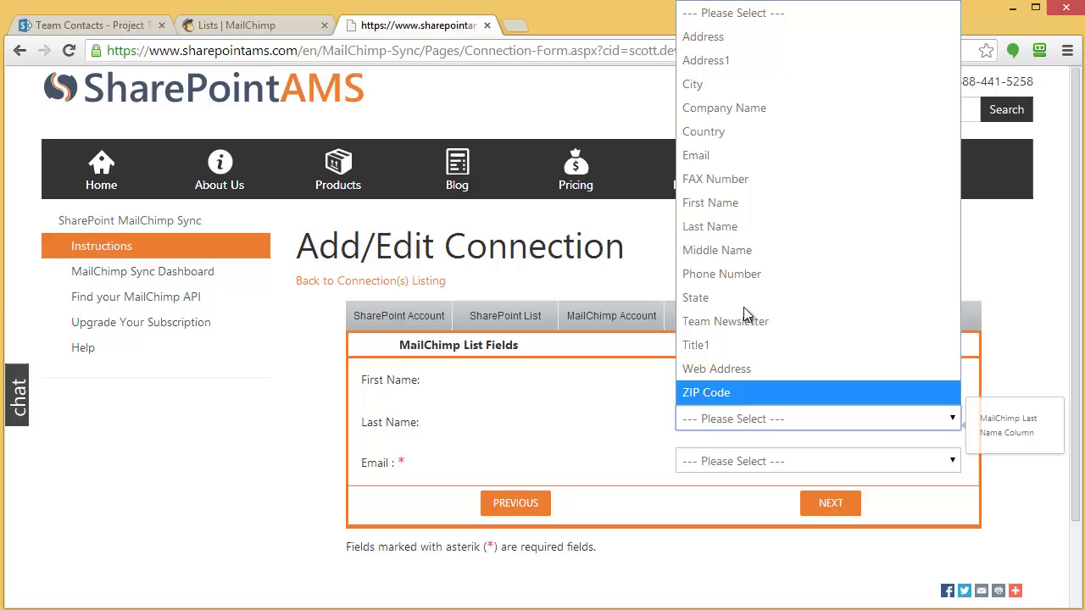
pyautogui.click(730, 225)
pyautogui.click(729, 466)
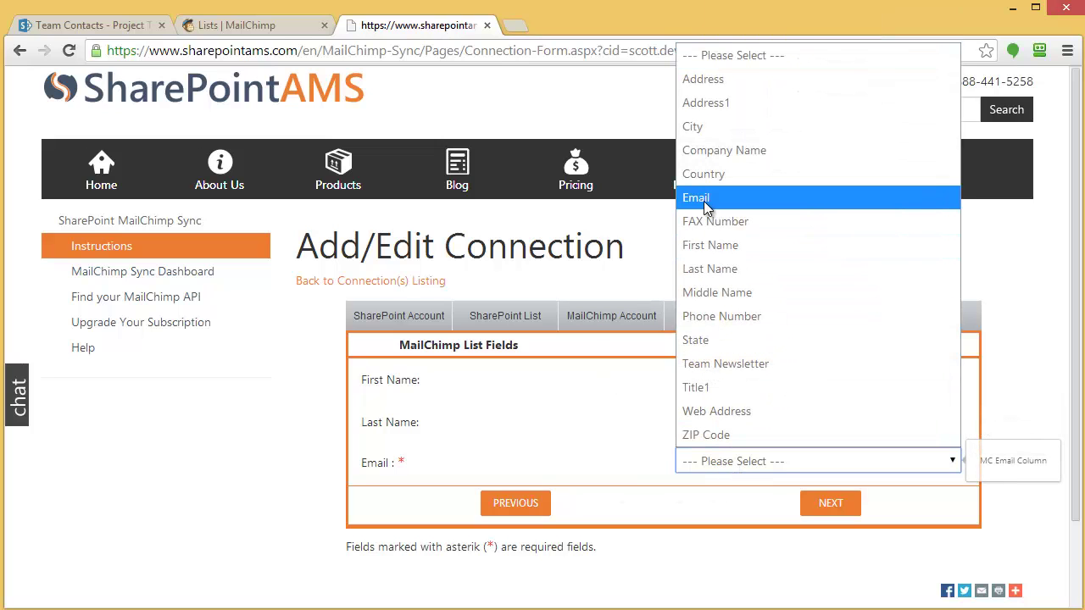
pyautogui.click(703, 202)
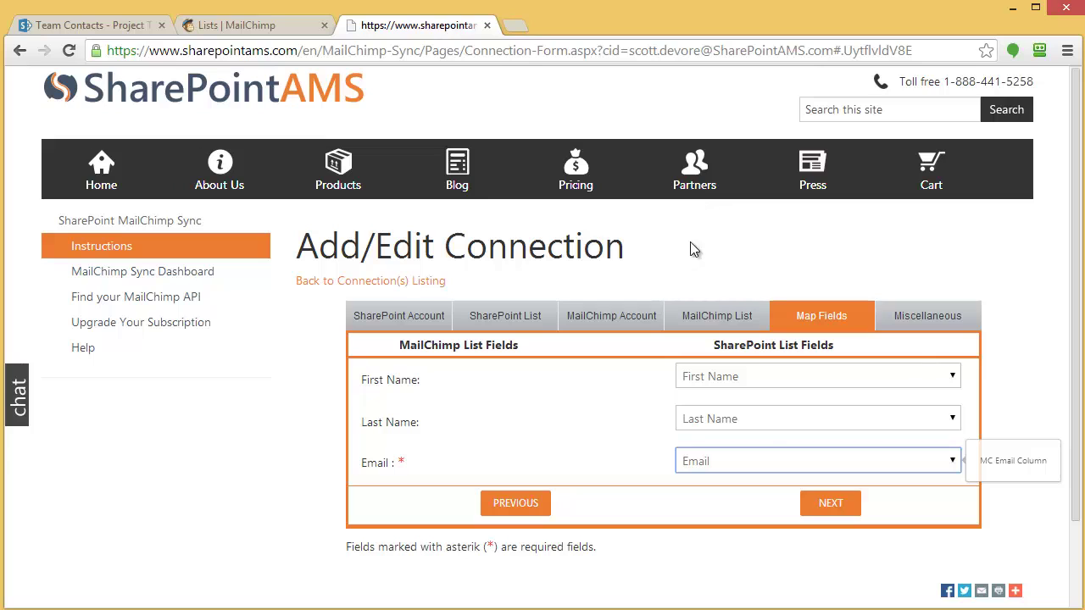
pyautogui.click(832, 507)
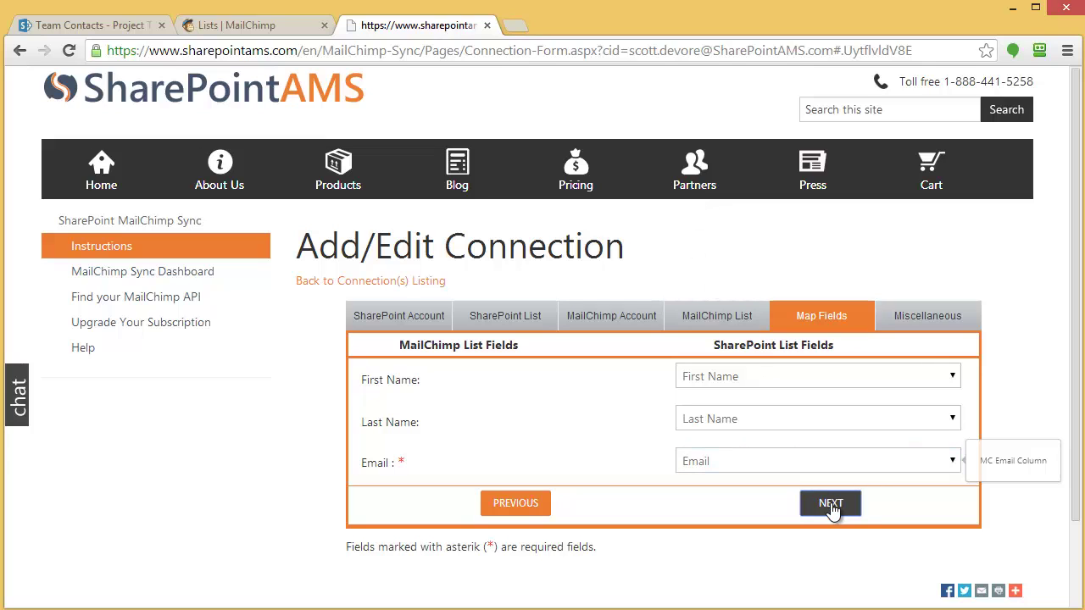
# Name the connection 'Team Contacts', enter the owner e-mail, and change sync frequency from 5 to 1 hour
pyautogui.click(830, 505)
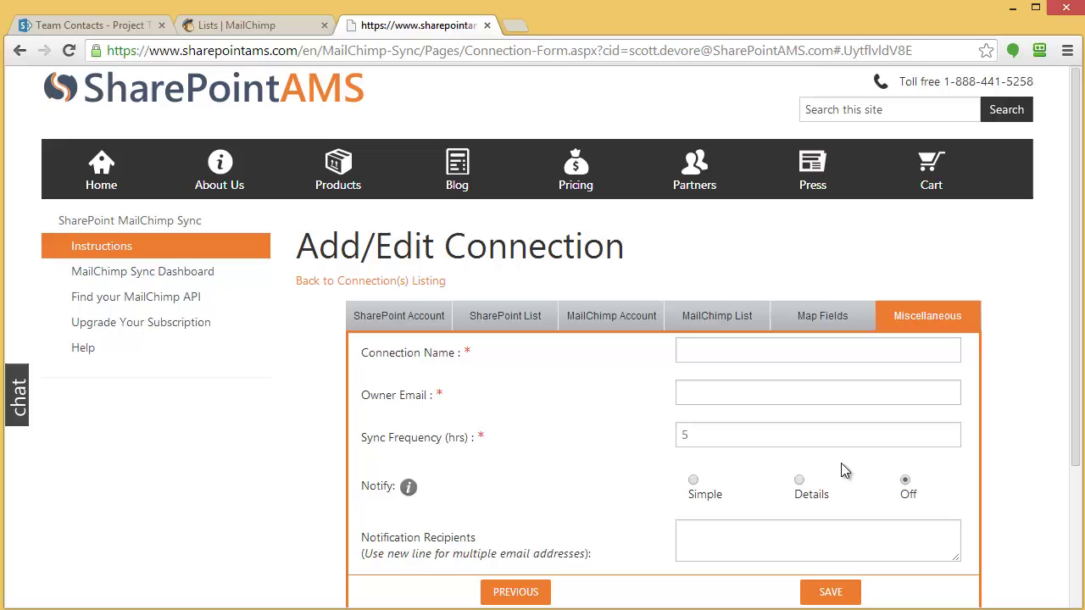
pyautogui.click(713, 350)
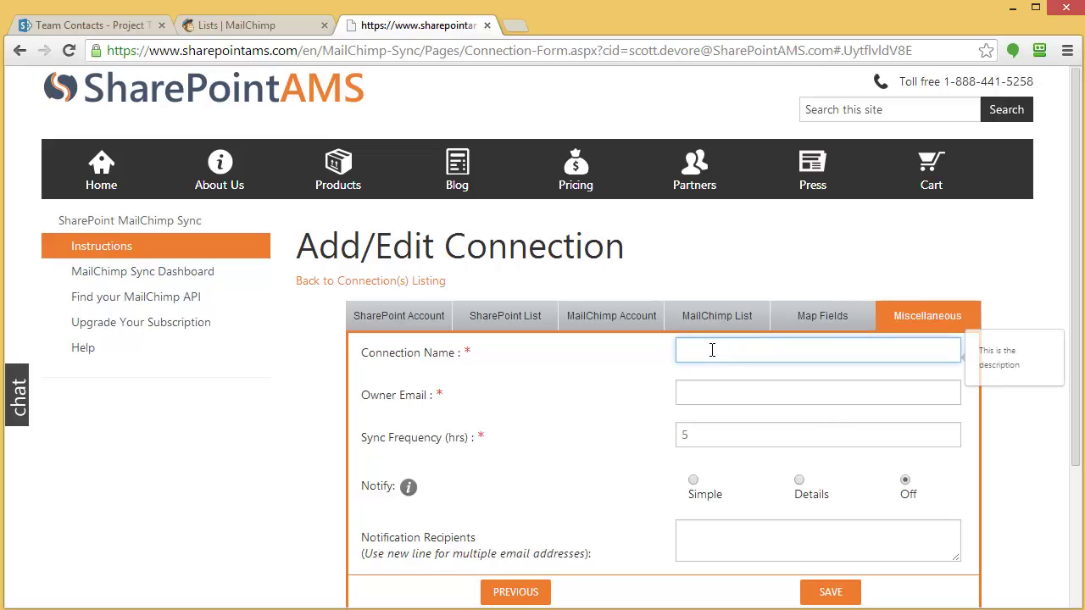
pyautogui.write('Team Contacts')
pyautogui.click(714, 394)
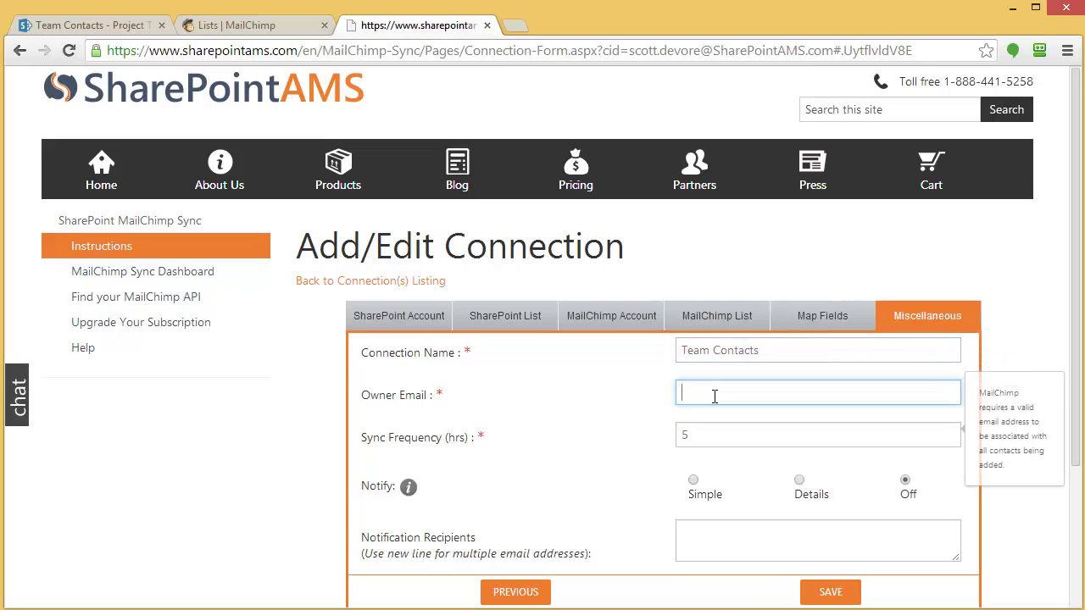
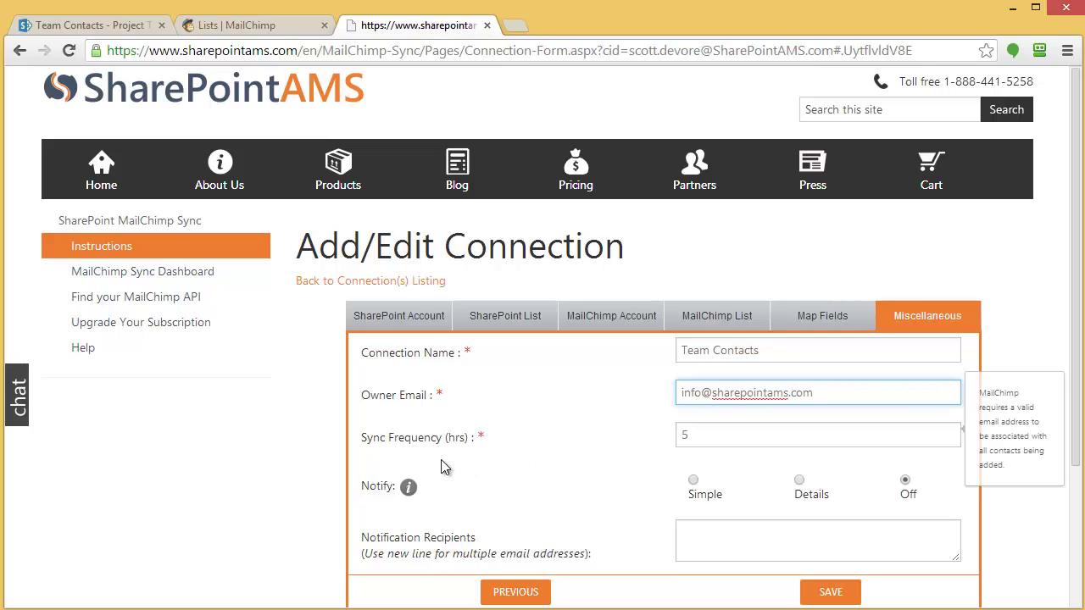
pyautogui.press('Tab')
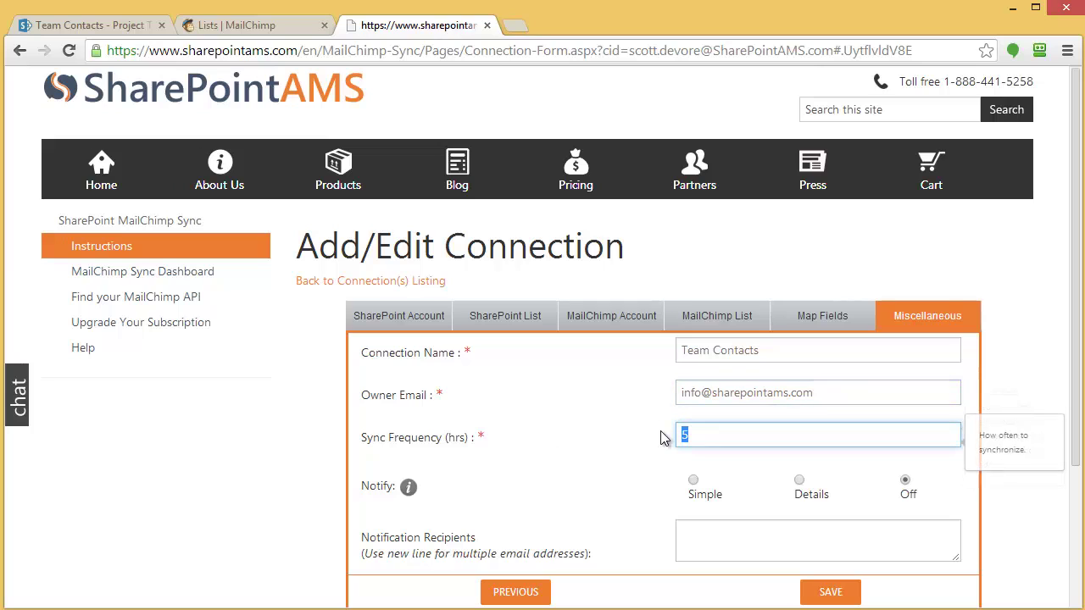
pyautogui.click(689, 437)
pyautogui.moveTo(688, 437); pyautogui.dragTo(666, 439)
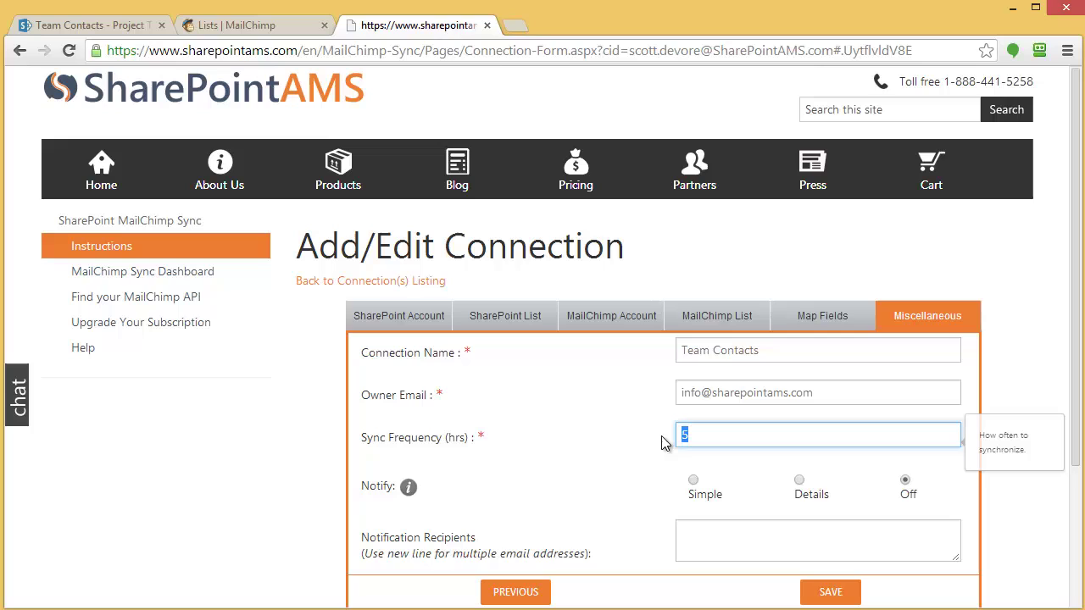
pyautogui.write('1')
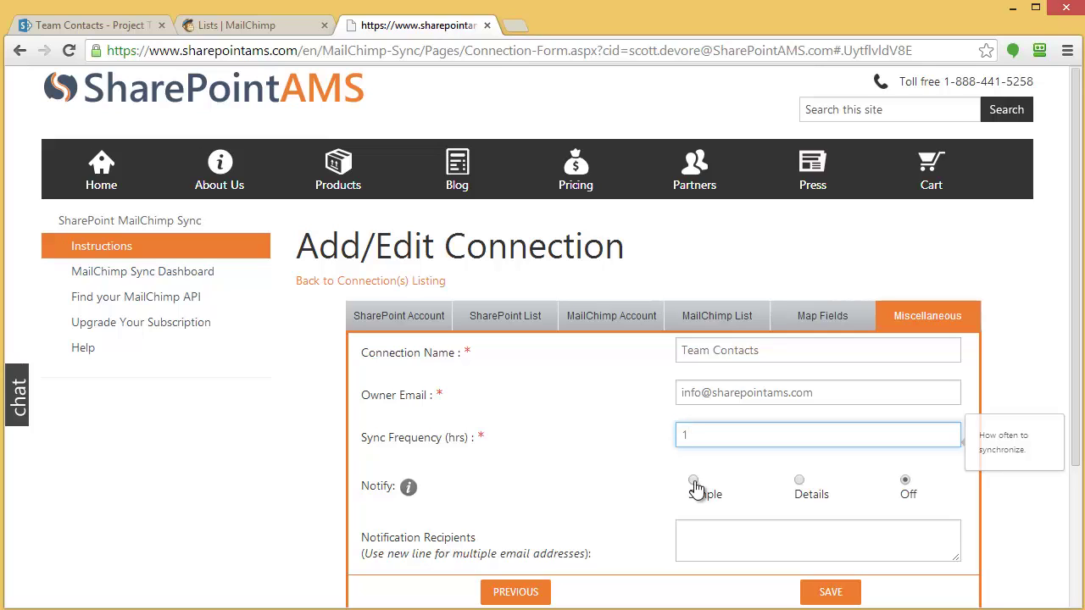
# Set Notify to Simple, add a notification recipient's e-mail, and save the connection
pyautogui.click(693, 481)
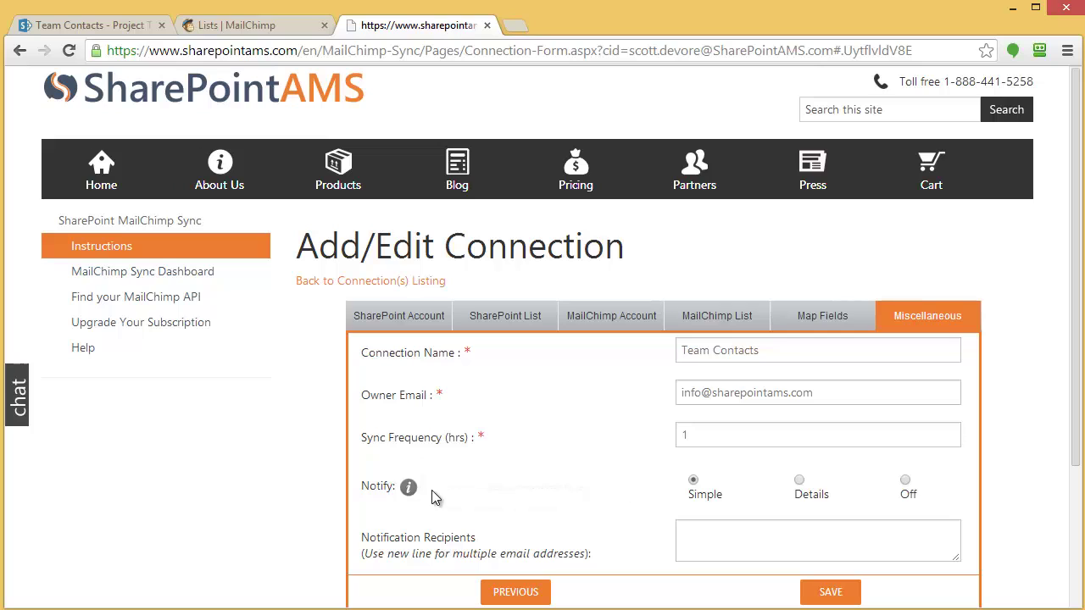
pyautogui.moveTo(411, 497)
pyautogui.click(695, 483)
pyautogui.click(718, 545)
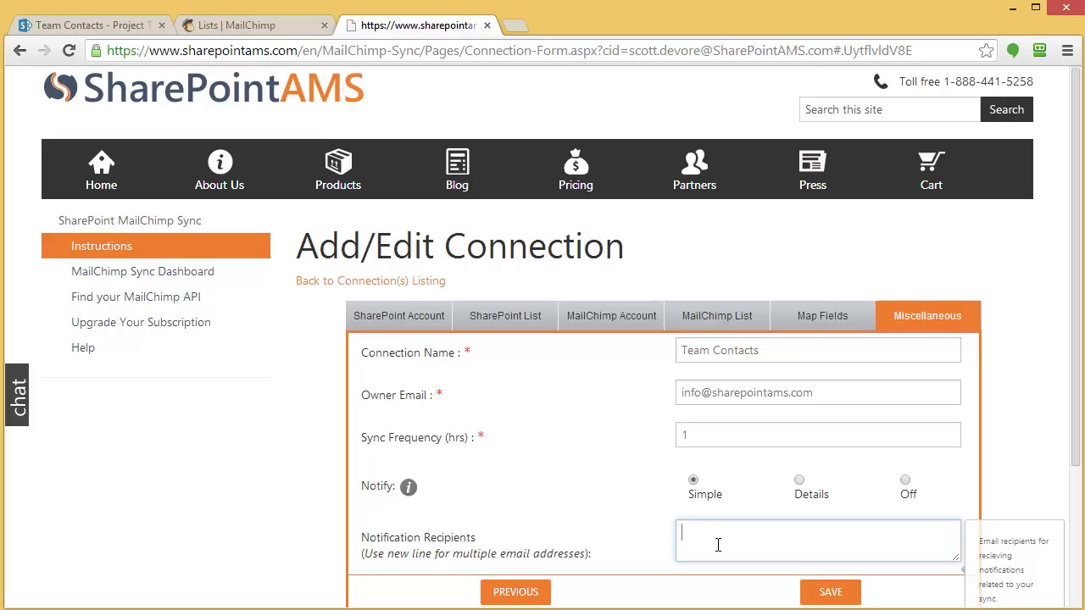
pyautogui.click(830, 595)
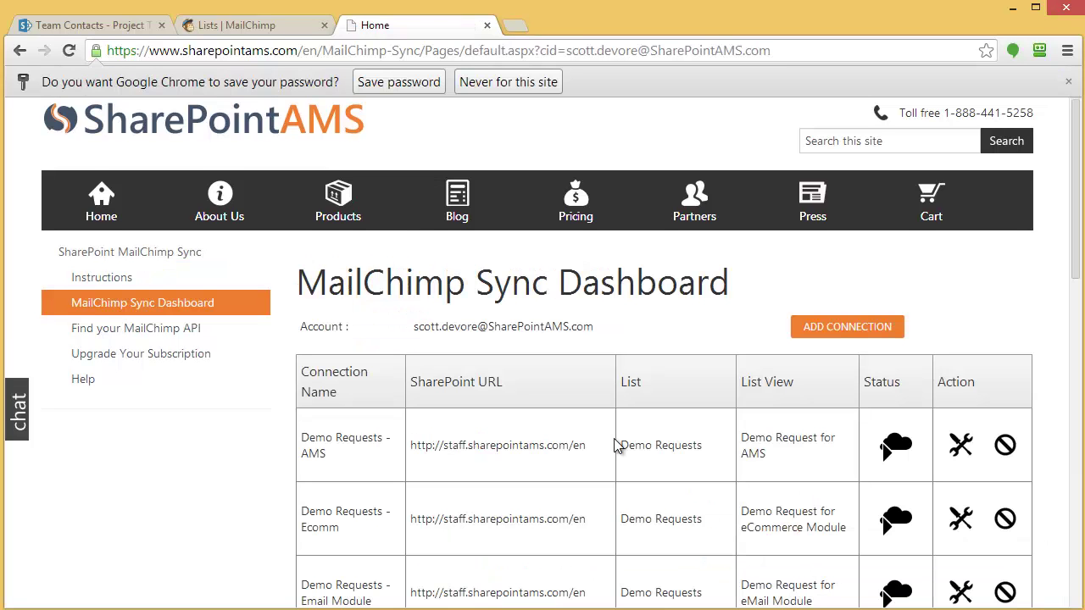
# Scroll the dashboard down and highlight the new Team Contacts connection row
pyautogui.scroll(-4, 703, 462)
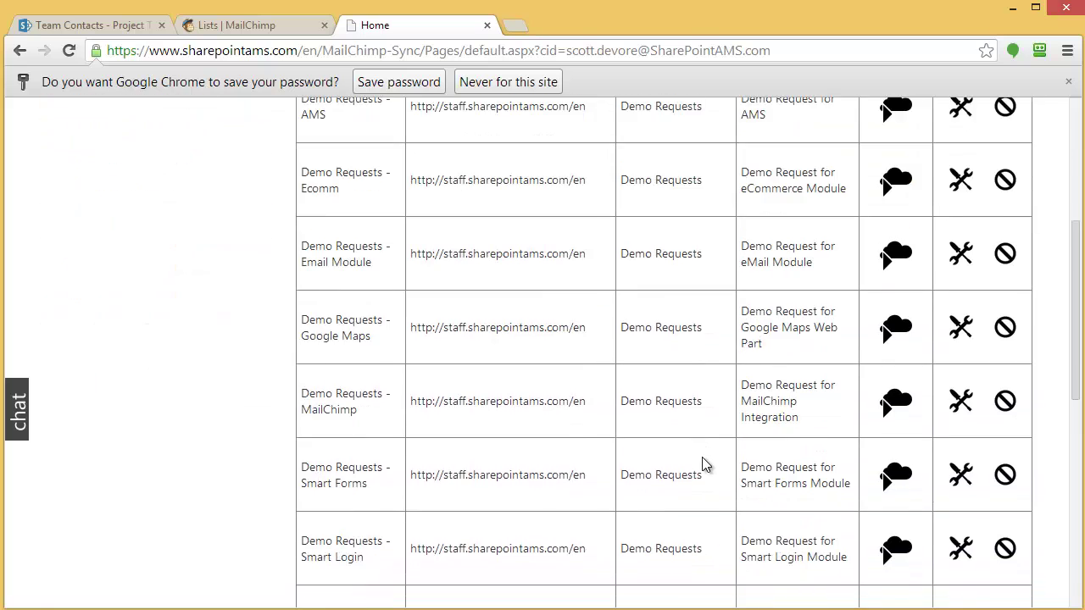
pyautogui.scroll(-5, 701, 464)
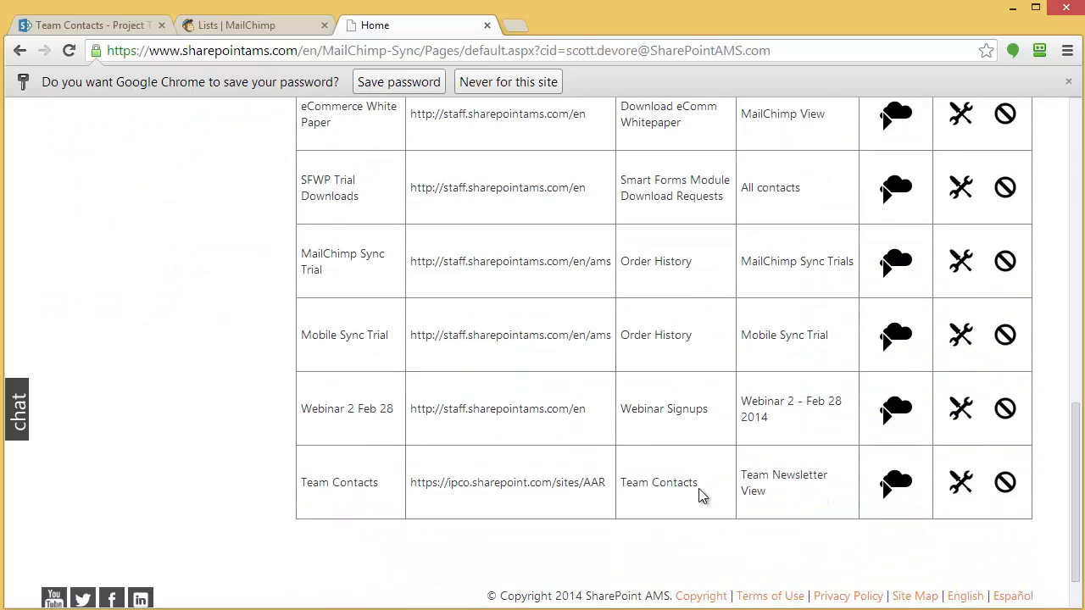
pyautogui.moveTo(700, 484); pyautogui.dragTo(623, 482)
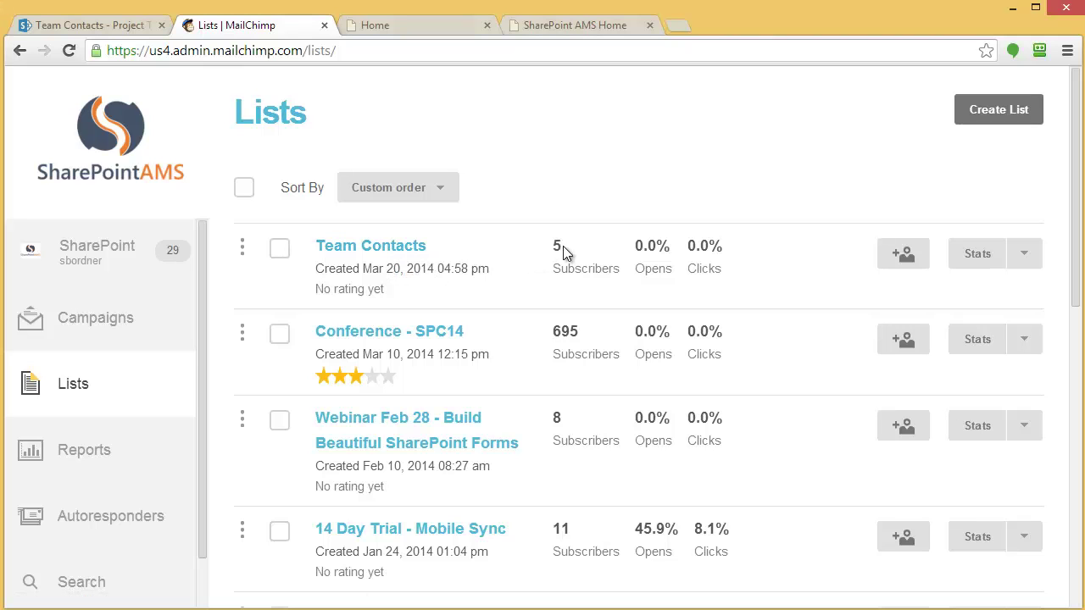
# With Team Contacts confirmed at 5 subscribers, return to the SharePoint AMS home page
pyautogui.click(556, 27)
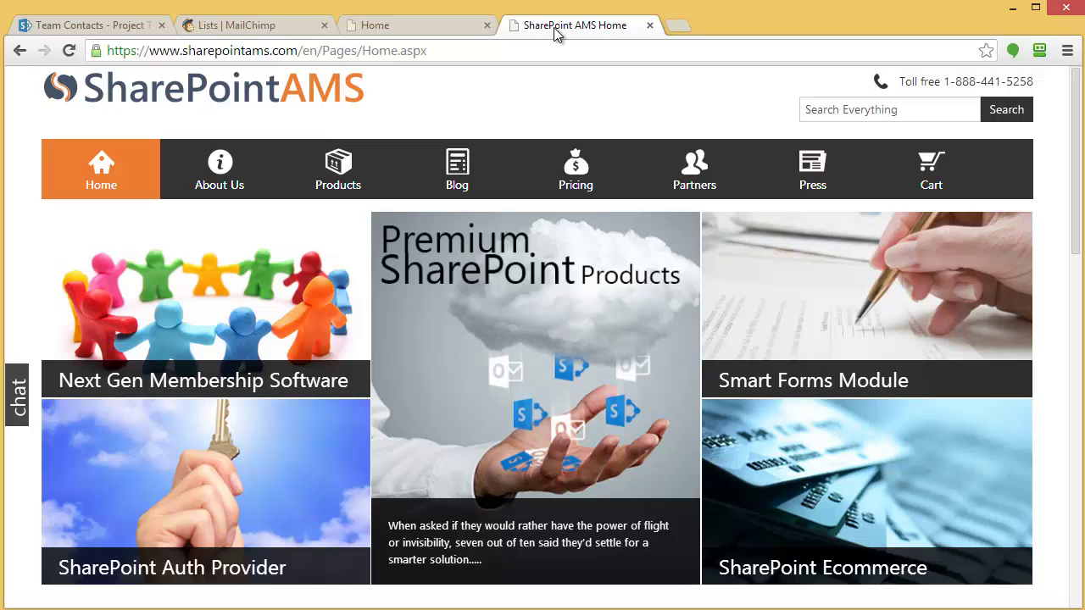